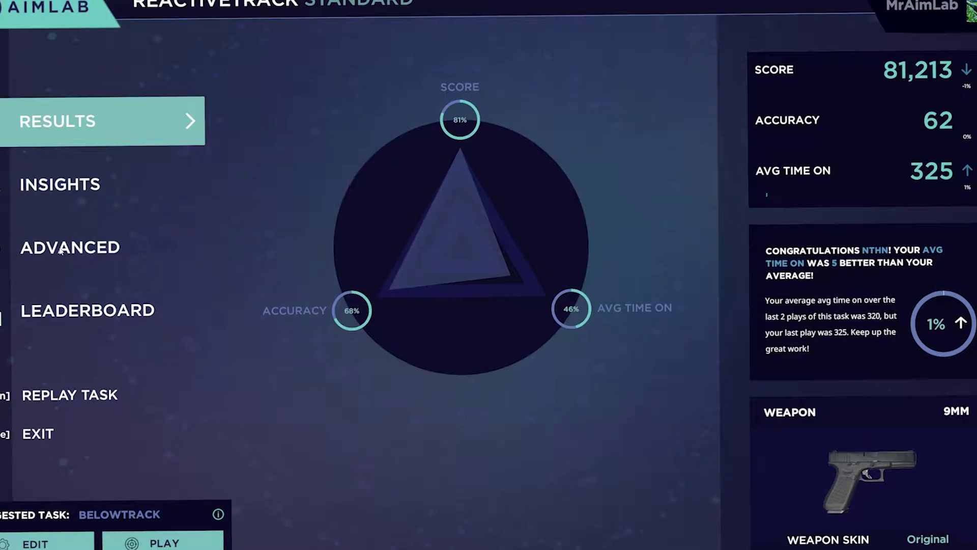
Open the advanced stats for the finished ReactiveTrack run.
click(56, 257)
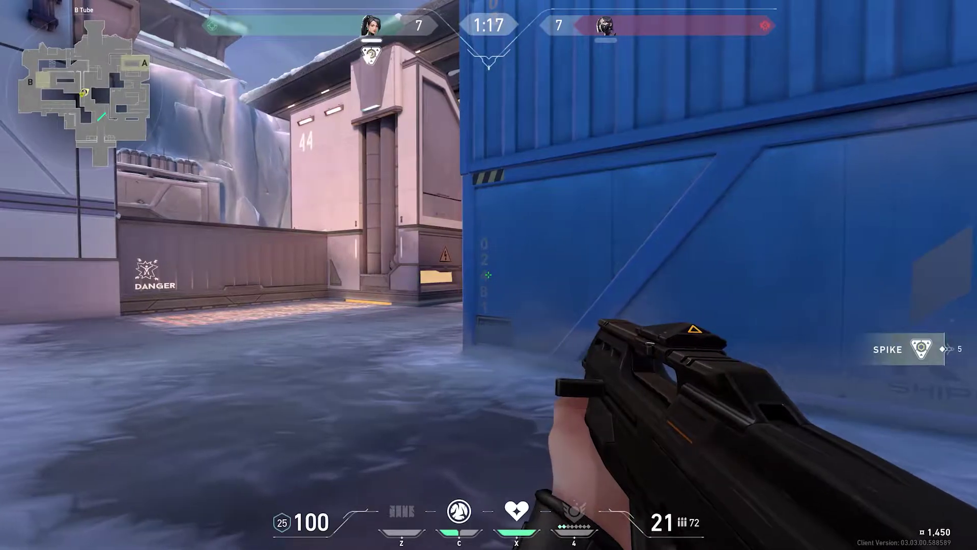
right_click(487, 275)
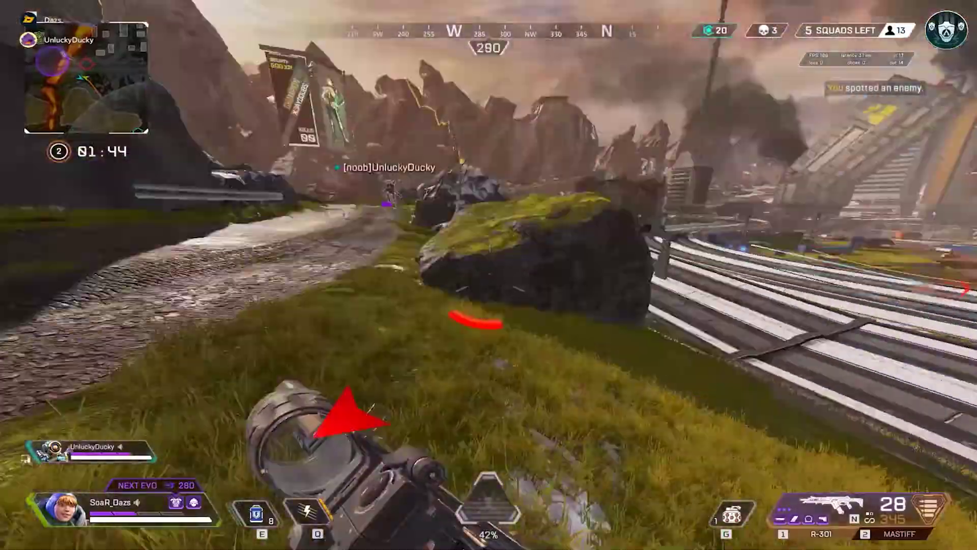
right_click(488, 275)
drag(487, 275, 488, 275)
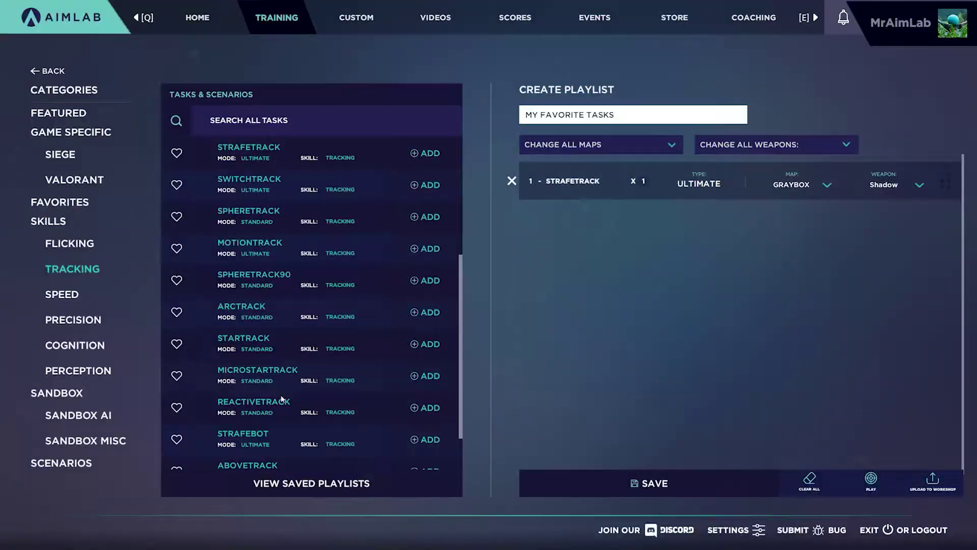
Add Reactivetrack, Flicking's Motionshot and the Valorant Ascent wallpeek task to the playlist.
scroll(282, 367, down, 2)
click(426, 358)
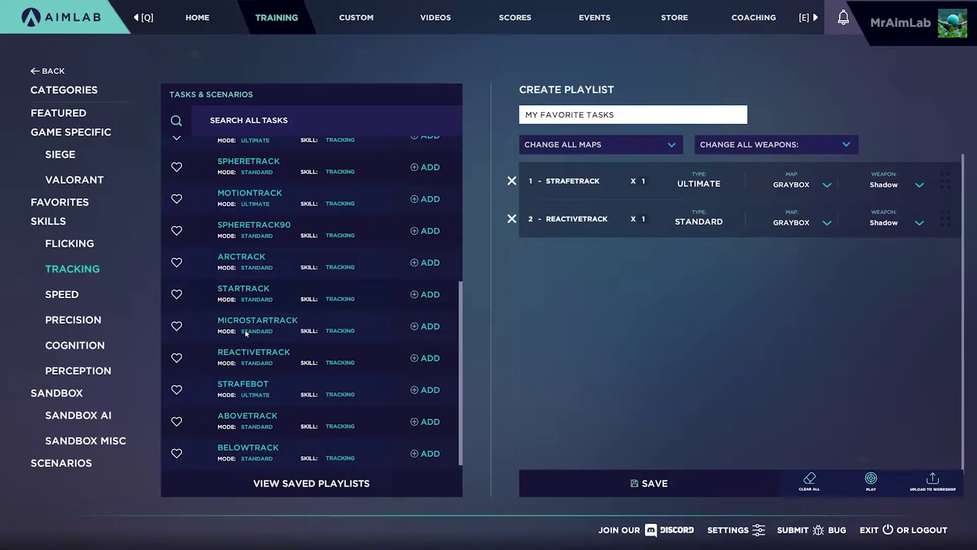
click(69, 244)
click(409, 213)
scroll(273, 259, down, 5)
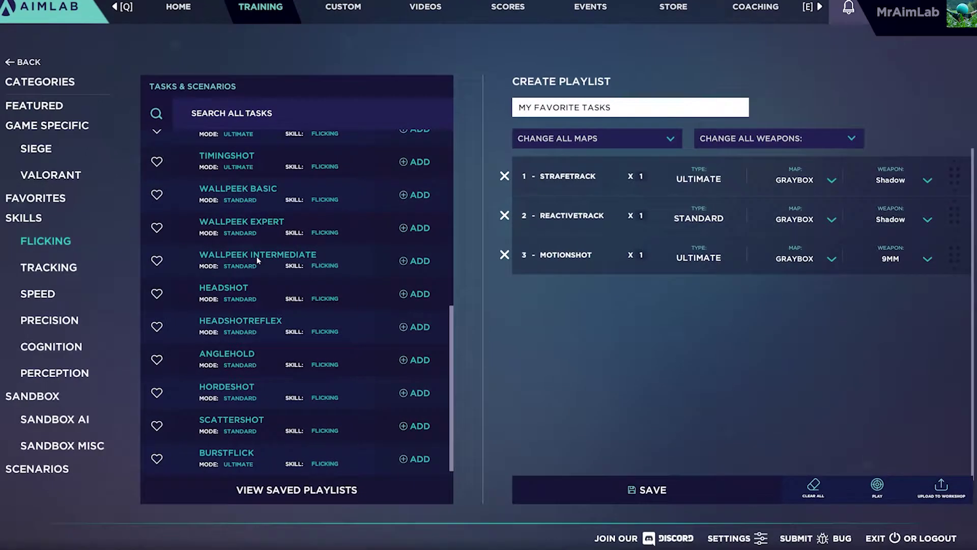
click(35, 148)
click(50, 174)
click(416, 211)
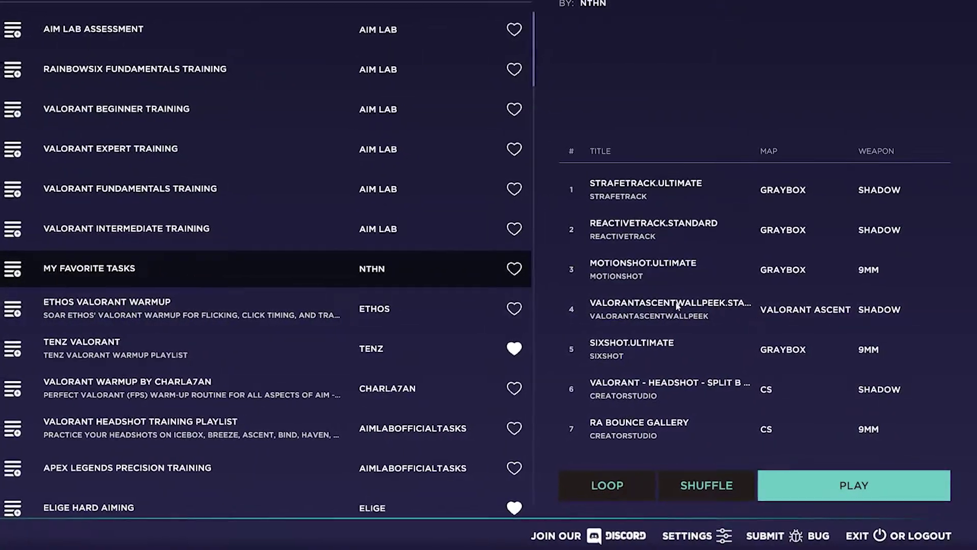
Open Custom > Playlists to show the Valorant Headshot Training Playlist's tasks.
click(868, 493)
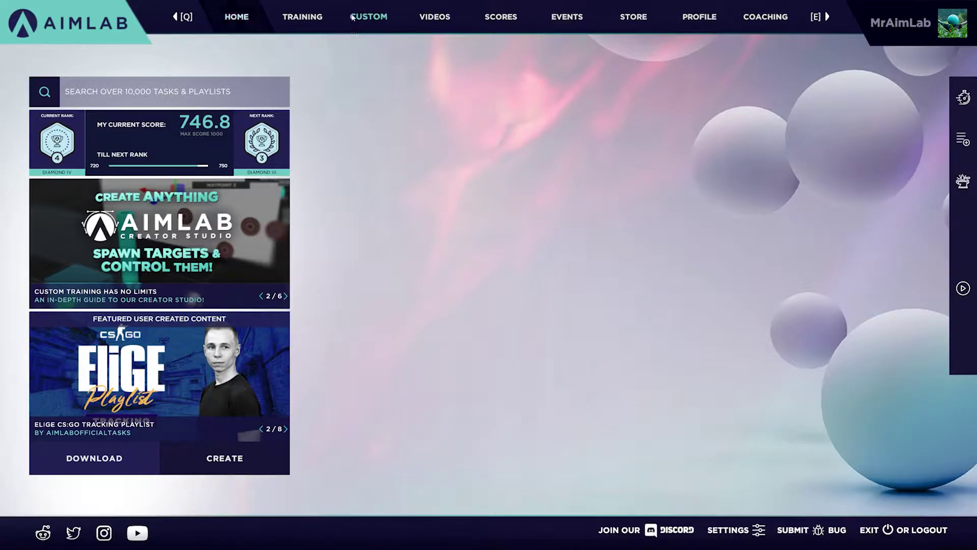
click(353, 17)
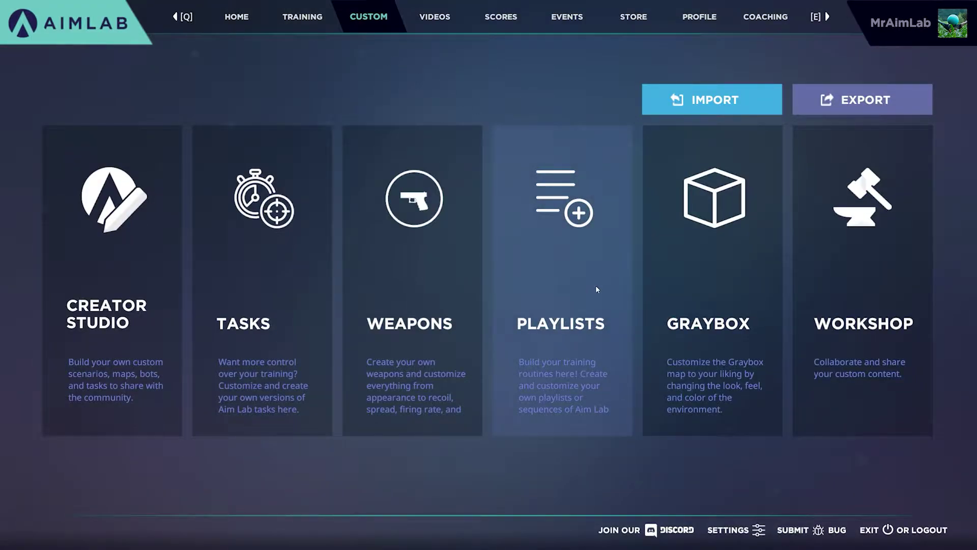
click(561, 298)
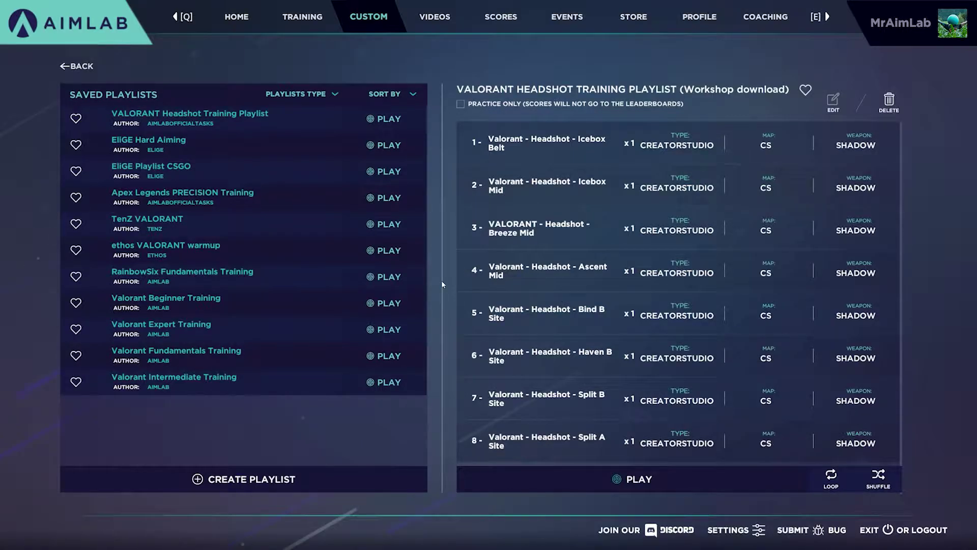
Create a new playlist and add Gridshot, Multishot and Spidershot from Flicking.
click(227, 480)
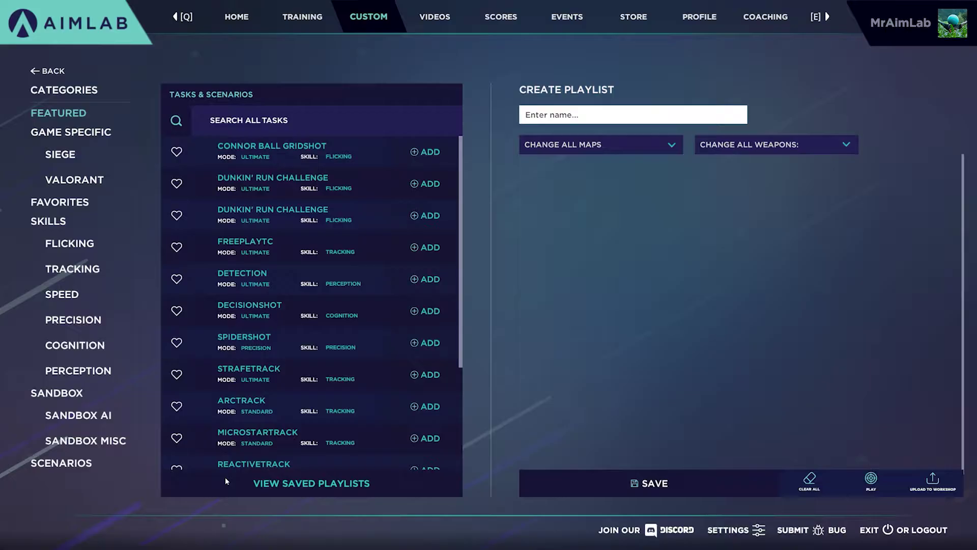
click(64, 241)
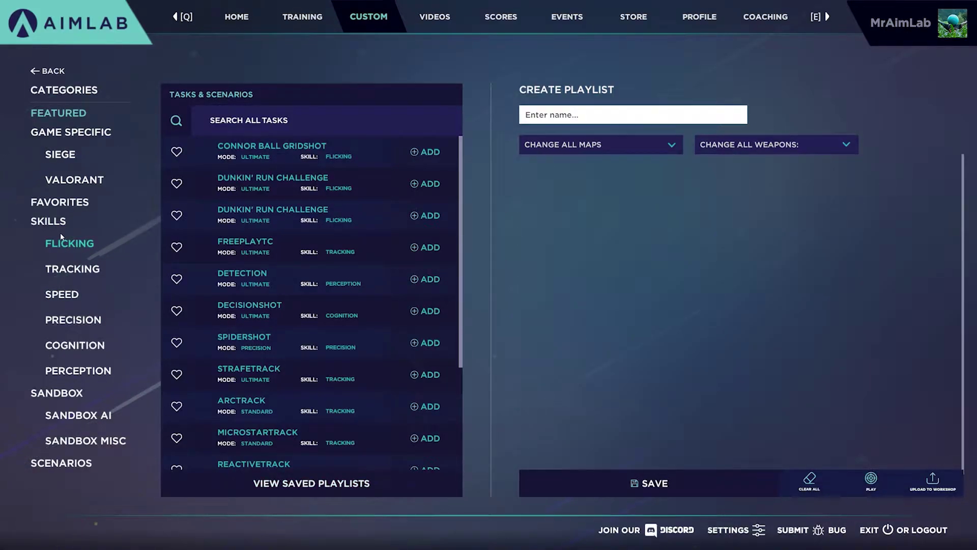
click(65, 269)
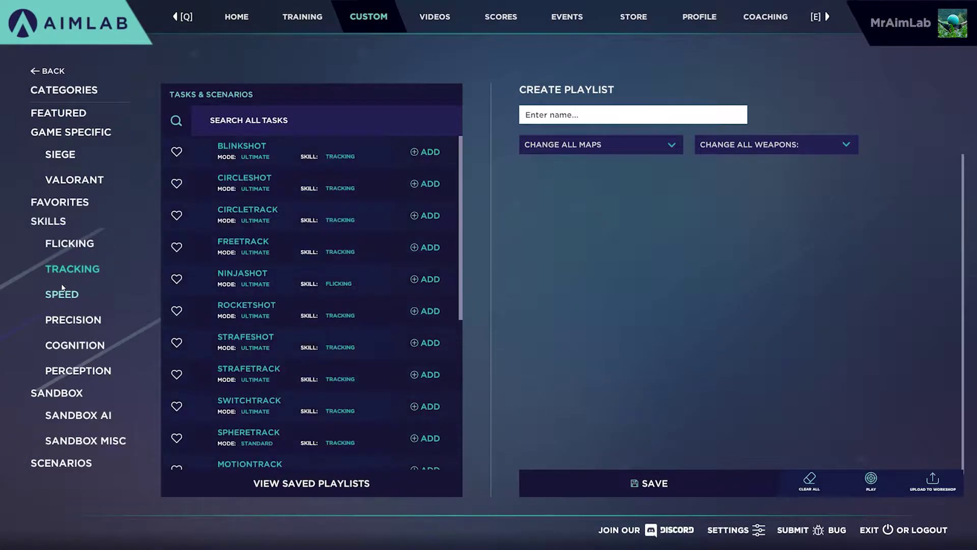
click(59, 346)
click(81, 244)
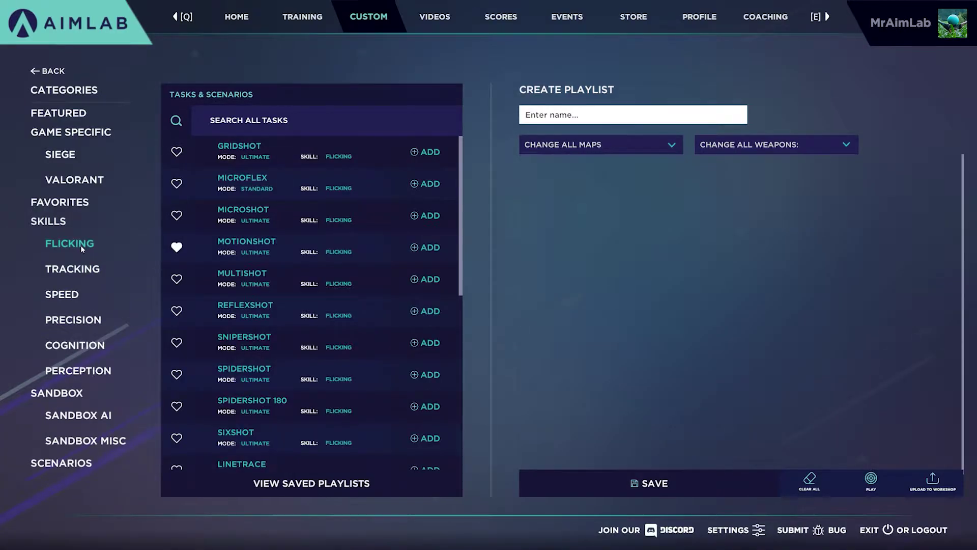
click(435, 152)
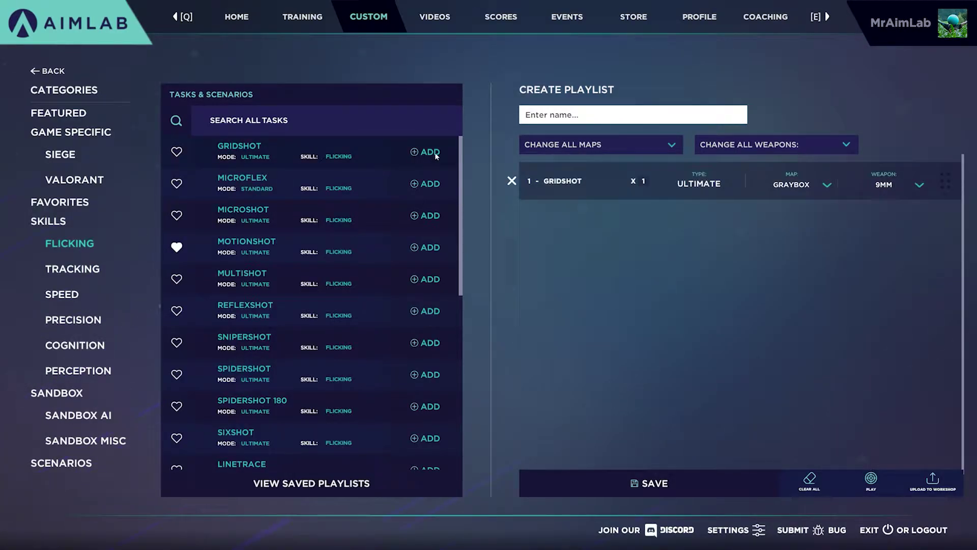
click(429, 279)
click(429, 374)
Add Arctrack, Circletrack and precision Gridshot, and set the first task's map to Facility.
click(72, 320)
click(427, 279)
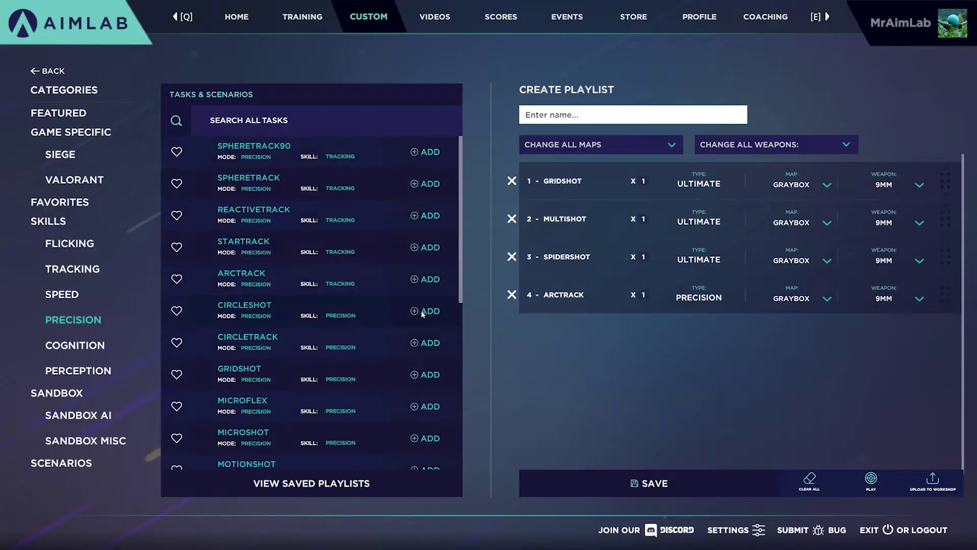
click(428, 342)
click(428, 375)
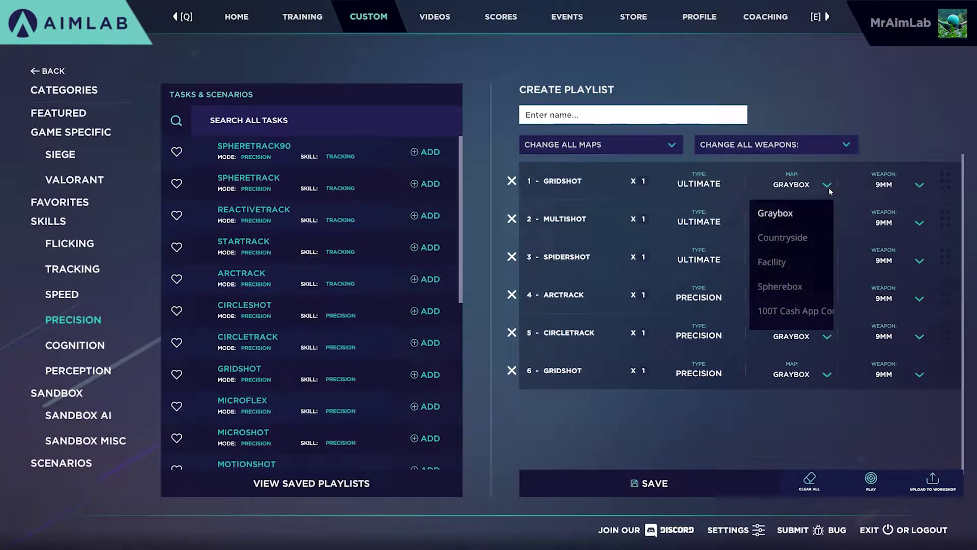
click(802, 267)
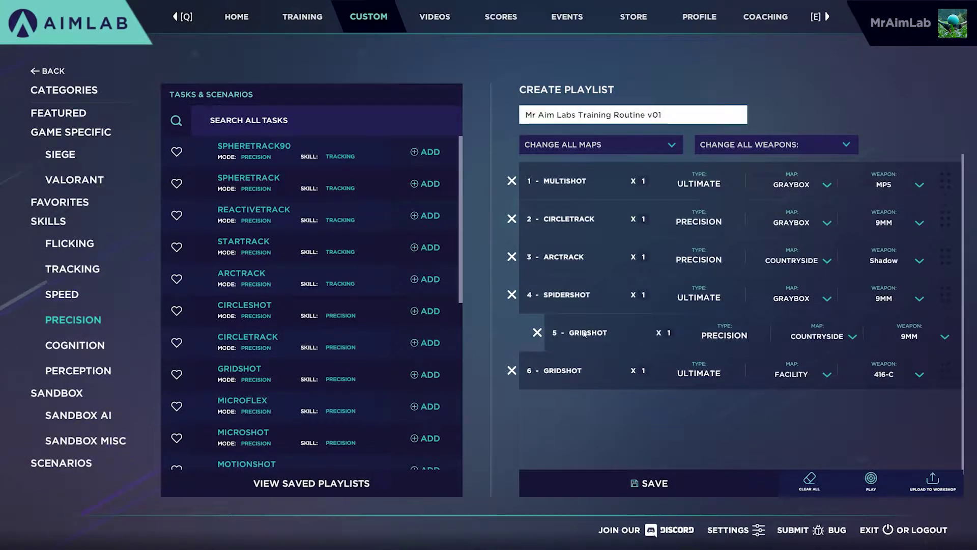
Drag precision Gridshot to the end, then up into third place.
drag(584, 333, 586, 229)
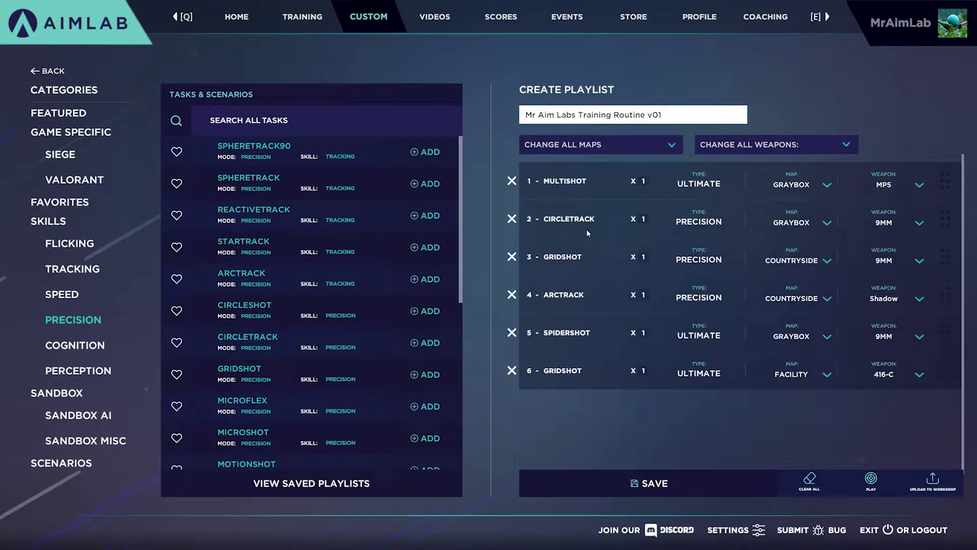
drag(592, 294, 583, 240)
Save the playlist and view Mr Aim Labs Training Routine v01's six tasks under Training > Playlists.
click(644, 481)
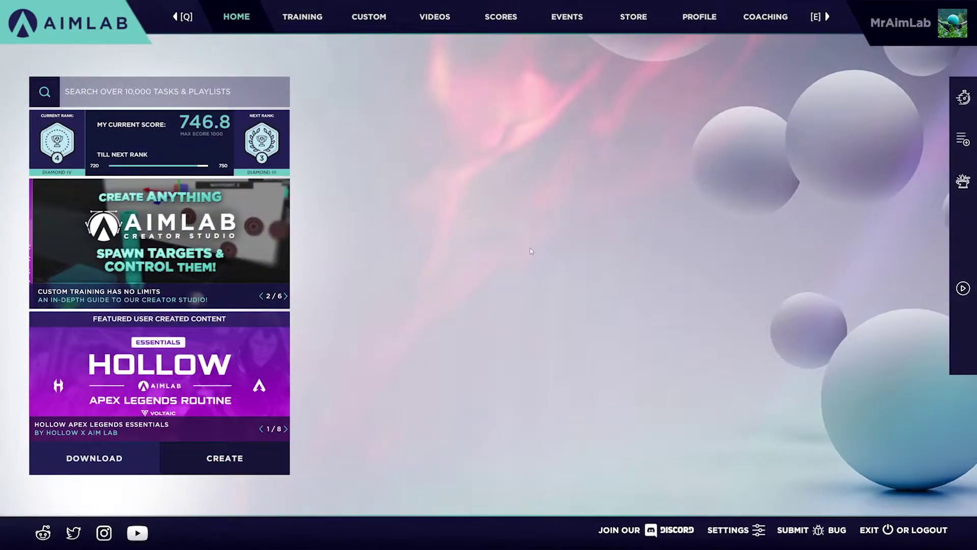
click(302, 17)
click(207, 305)
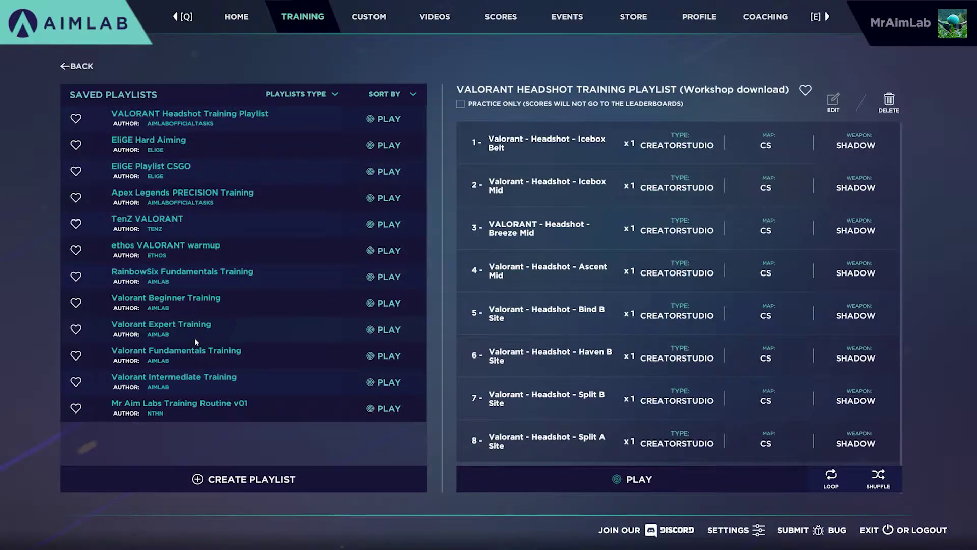
click(203, 403)
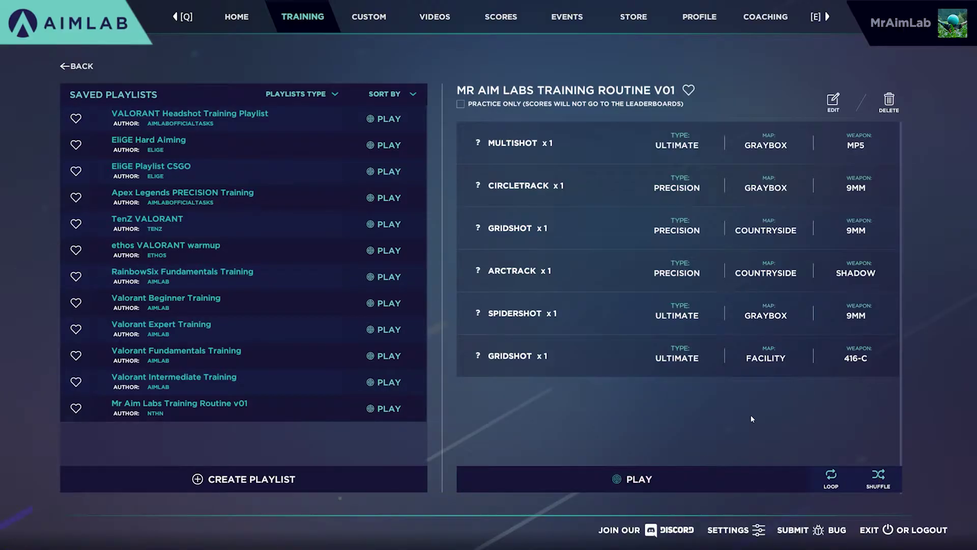
Edit the playlist: move Multishot to fifth, add Belowtrack into fifth place, and save.
click(832, 101)
drag(610, 183, 618, 333)
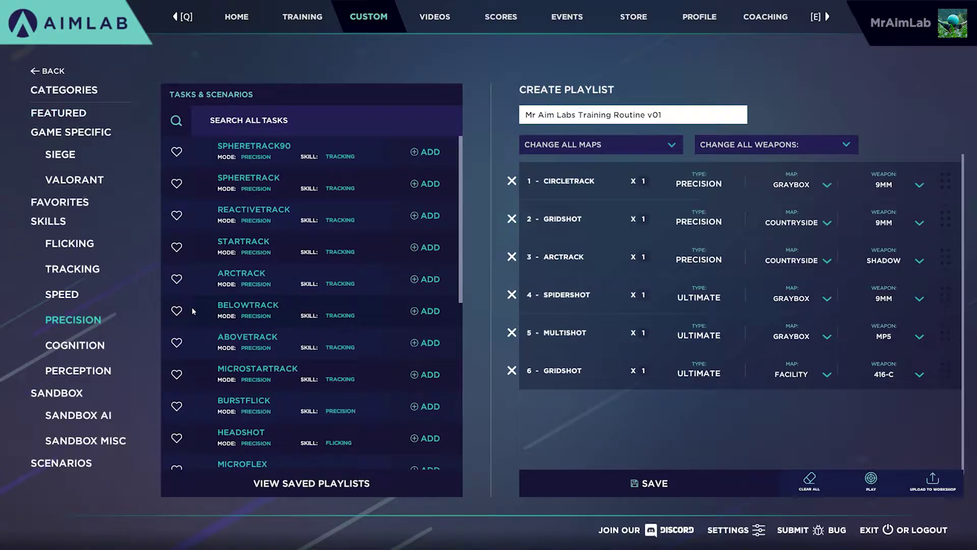
click(420, 311)
drag(575, 408, 575, 334)
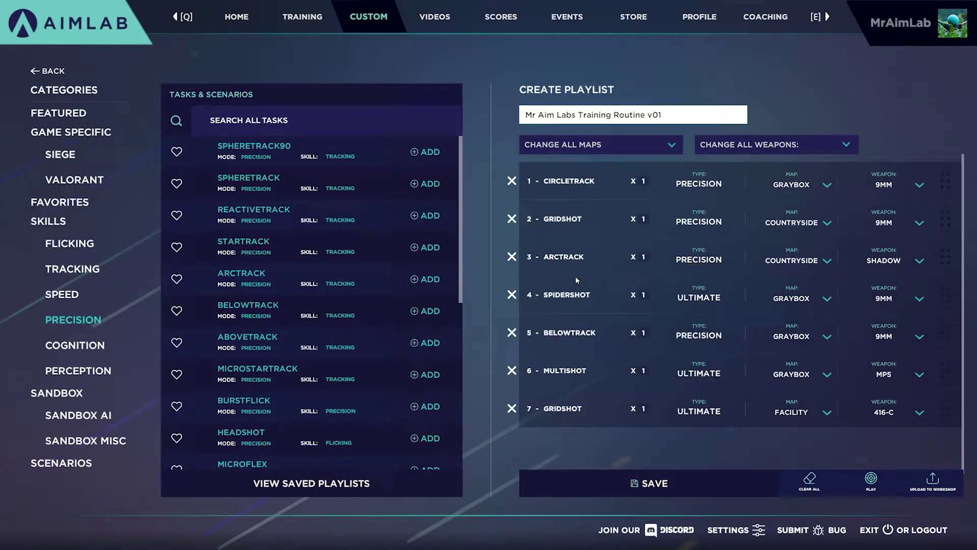
click(649, 483)
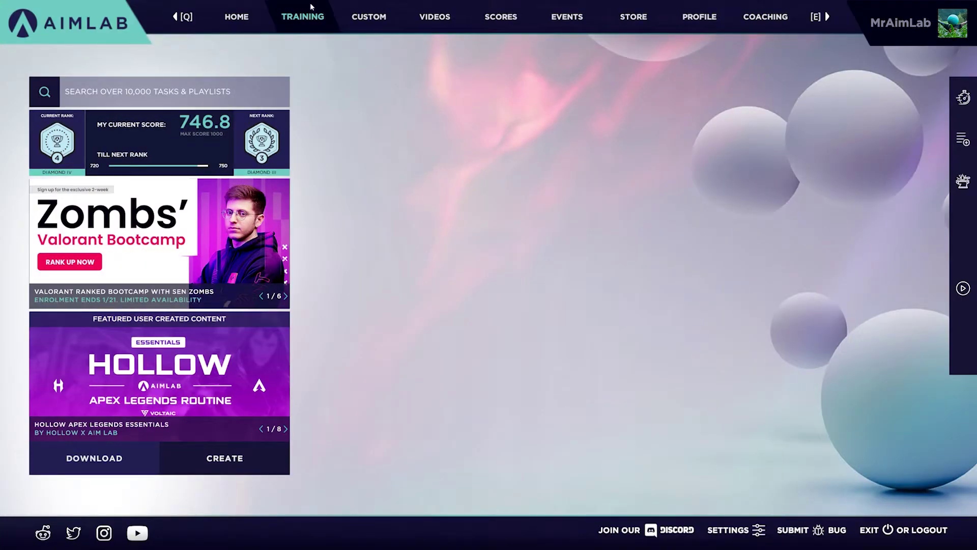
Go to Training > Workshop > Playlists and scroll through the community playlist thumbnails.
click(311, 8)
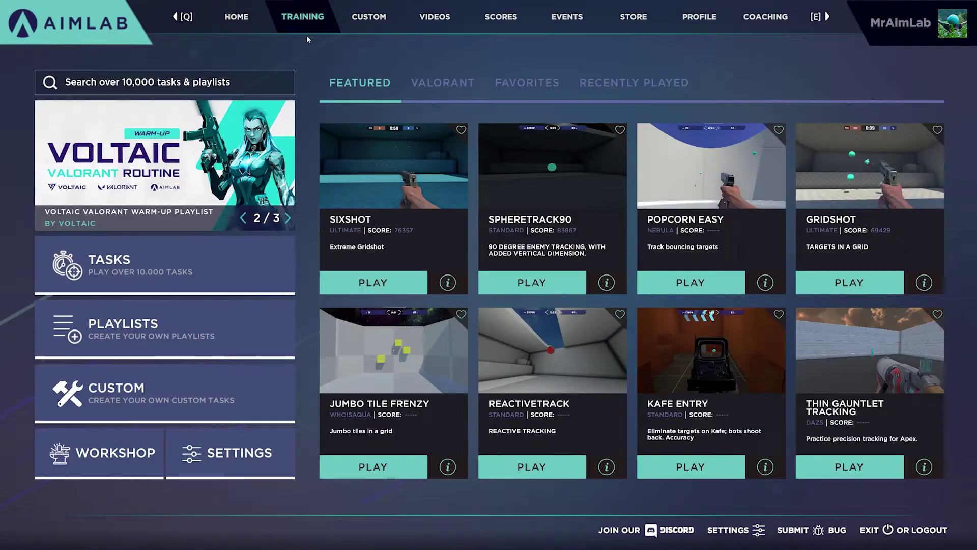
click(135, 444)
scroll(552, 321, down, 4)
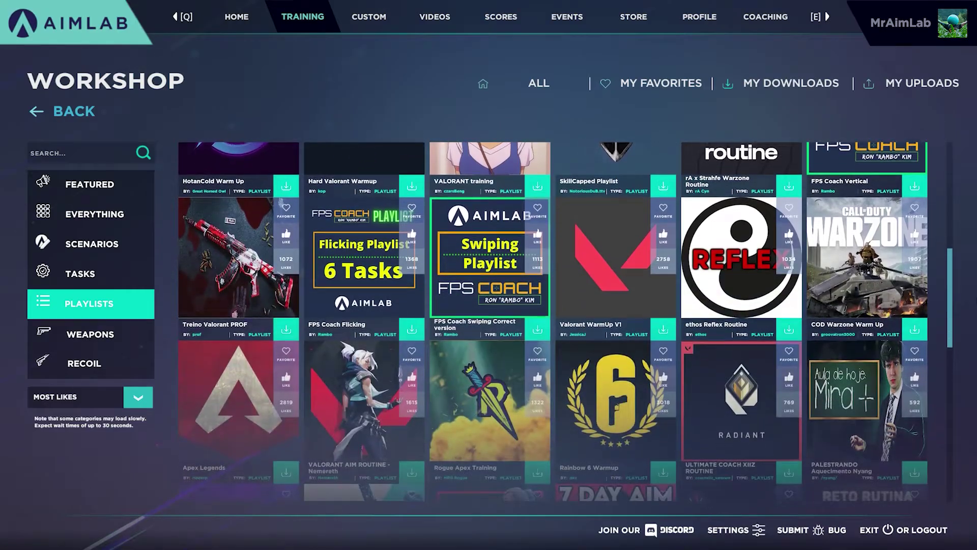
scroll(239, 387, down, 3)
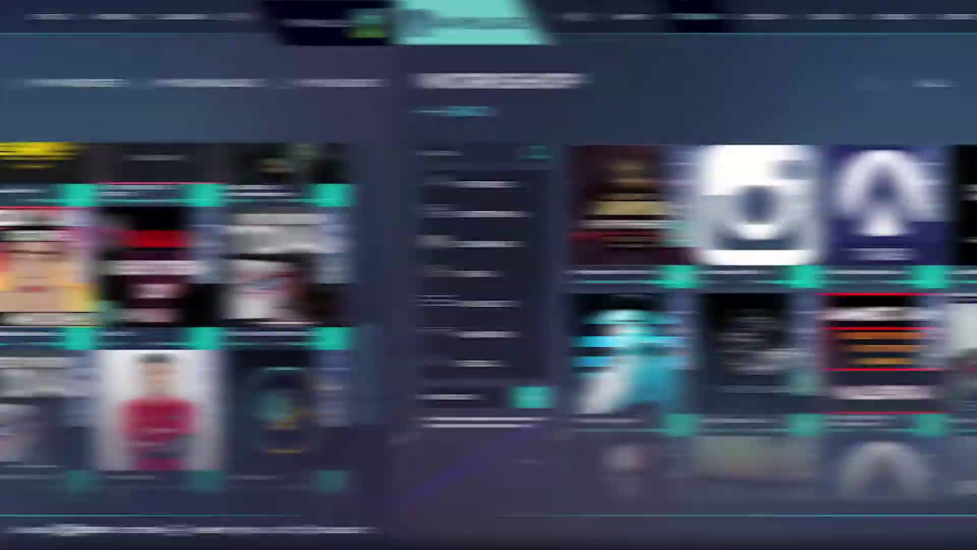
click(101, 320)
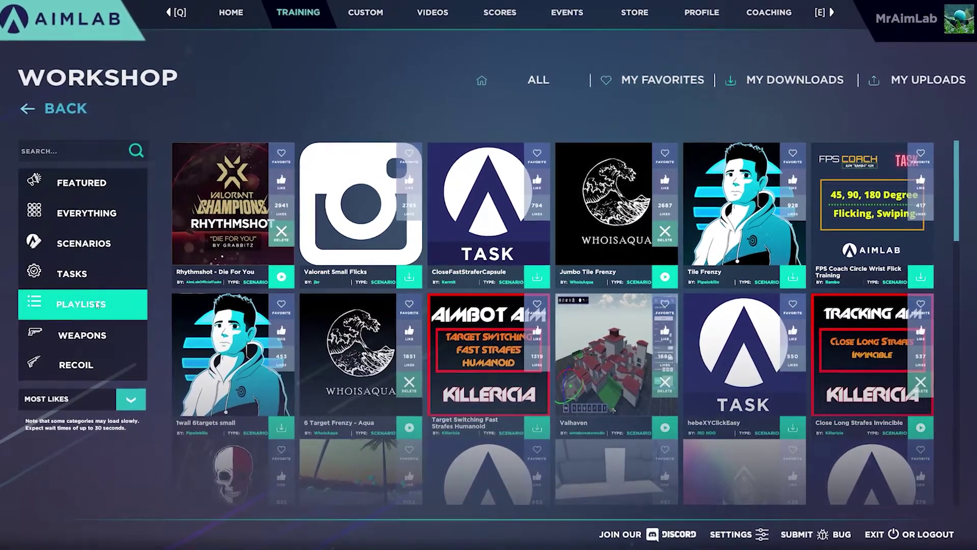
scroll(549, 326, down, 2)
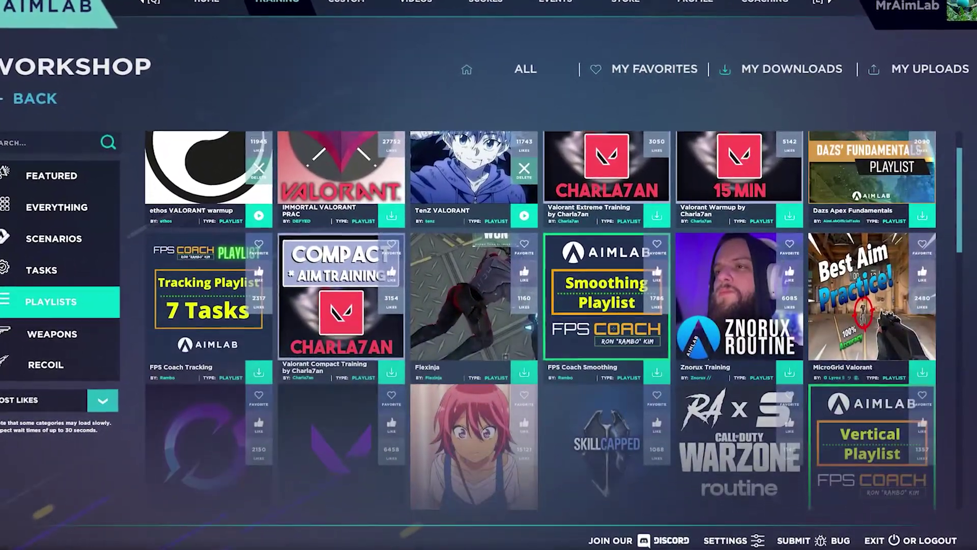
scroll(534, 316, down, 3)
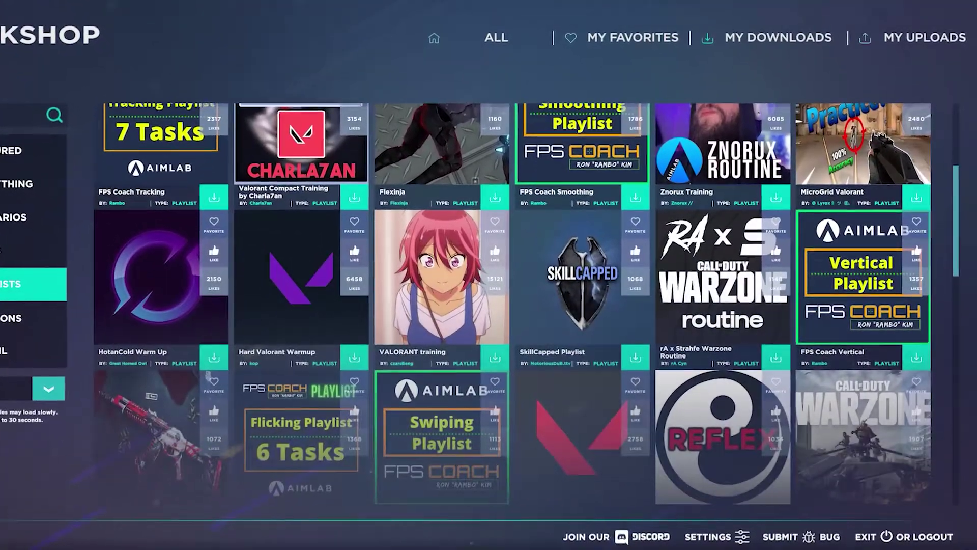
scroll(489, 285, down, 3)
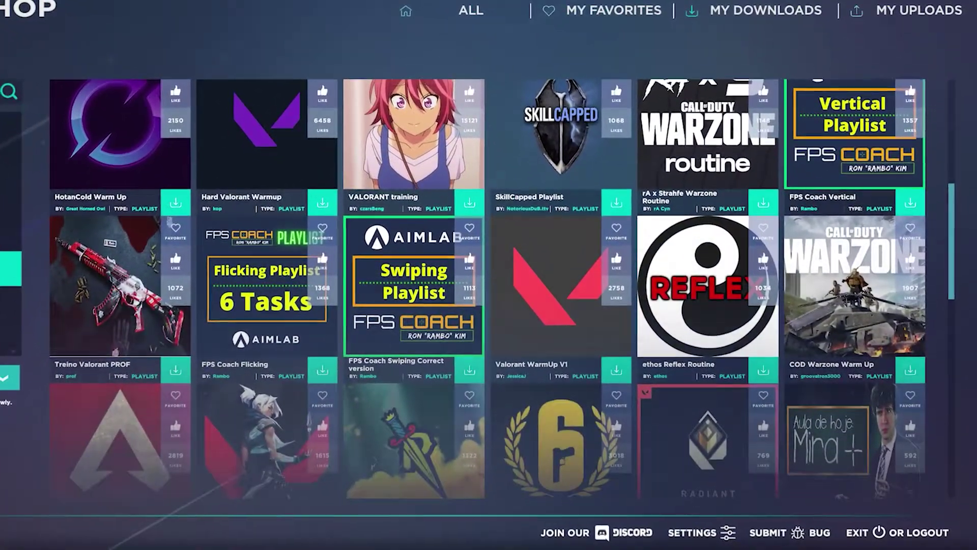
scroll(484, 285, down, 4)
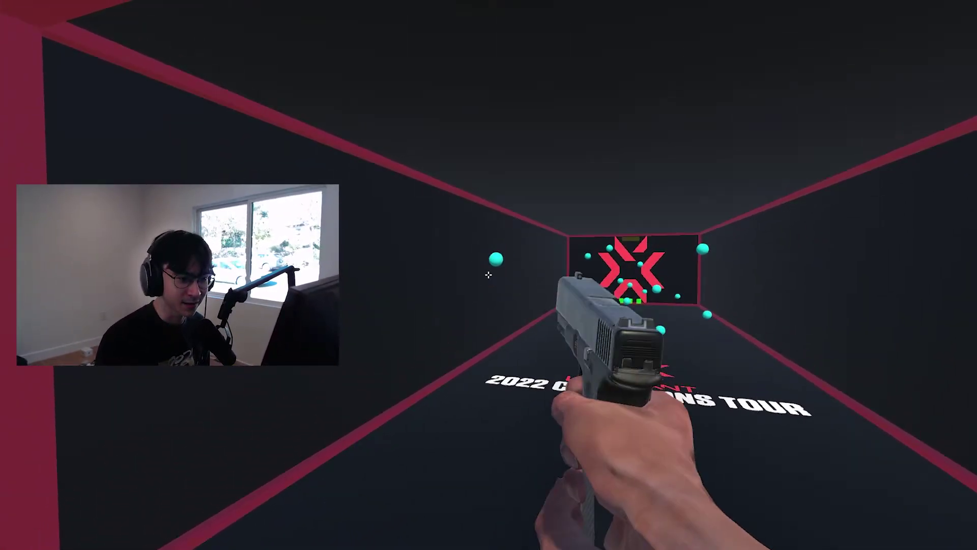
Upload Mr Aim Labs Training Routine v02 with its description ending 'sharp as an arrow'.
click(489, 275)
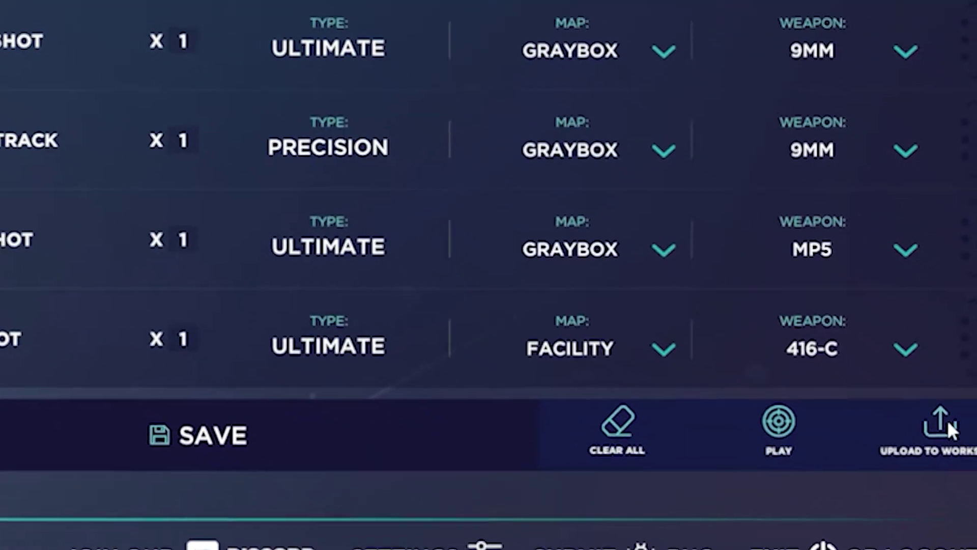
click(942, 422)
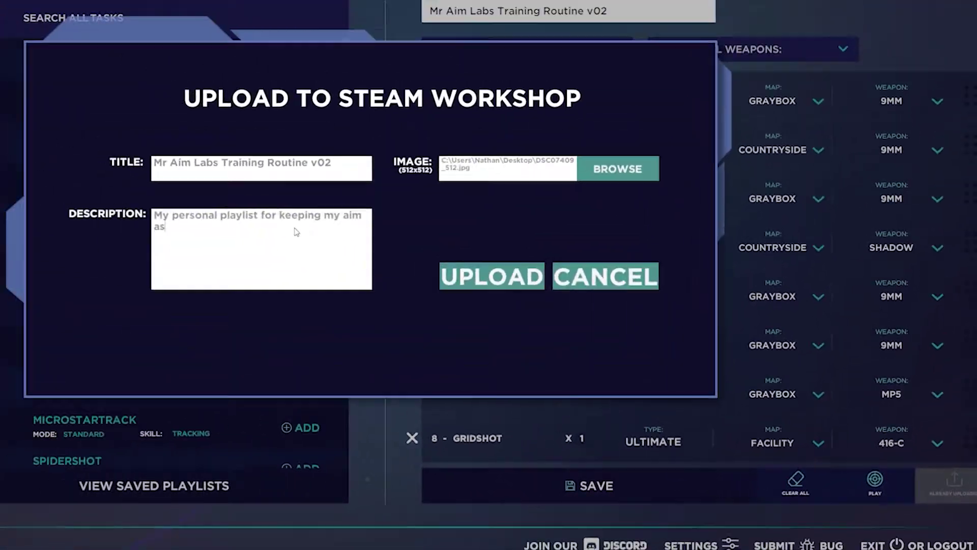
text(sharp as an arrow)
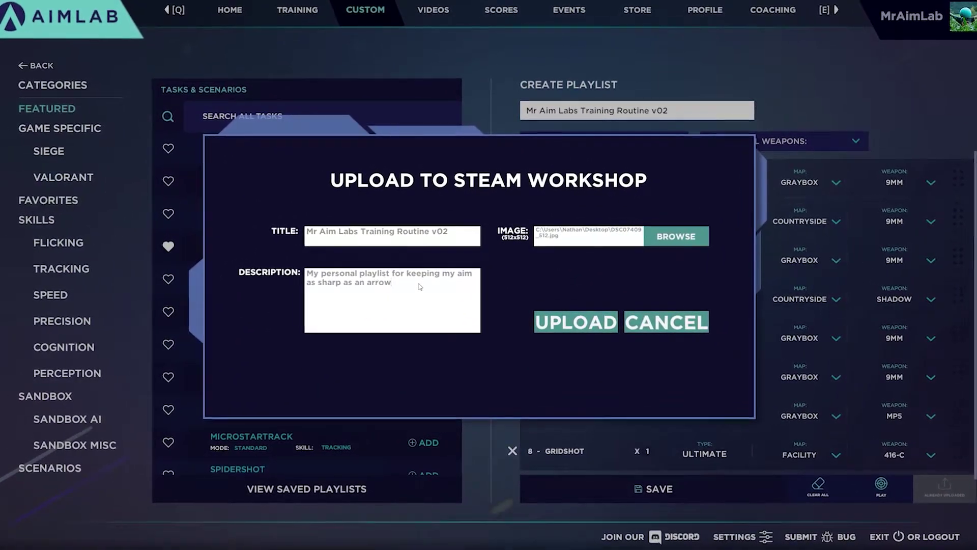
click(577, 322)
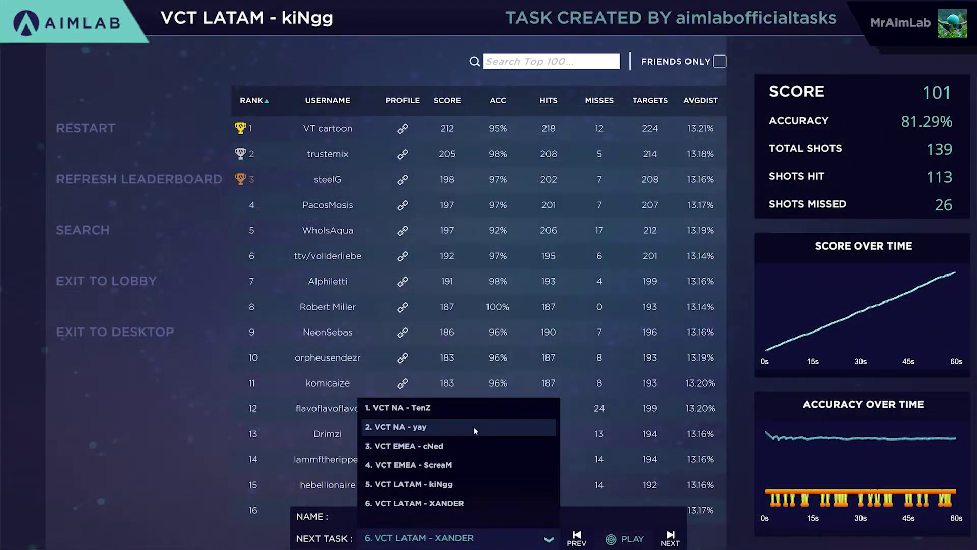
Choose 1. VCT NA - TenZ as the next task and launch it.
click(451, 406)
click(613, 539)
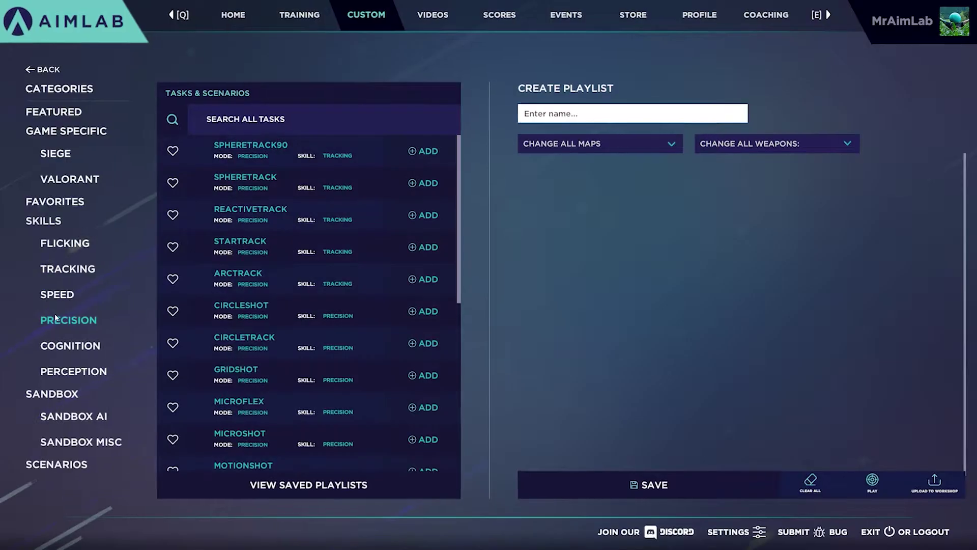
click(42, 347)
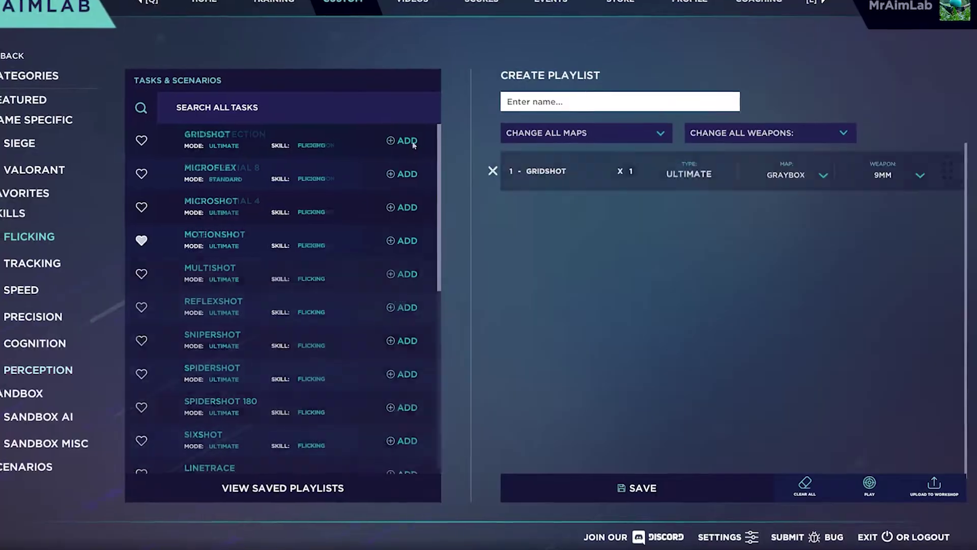
Add Gridshot, Multishot, Spidershot, Circletrack and the precision Gridshot to the playlist.
click(415, 289)
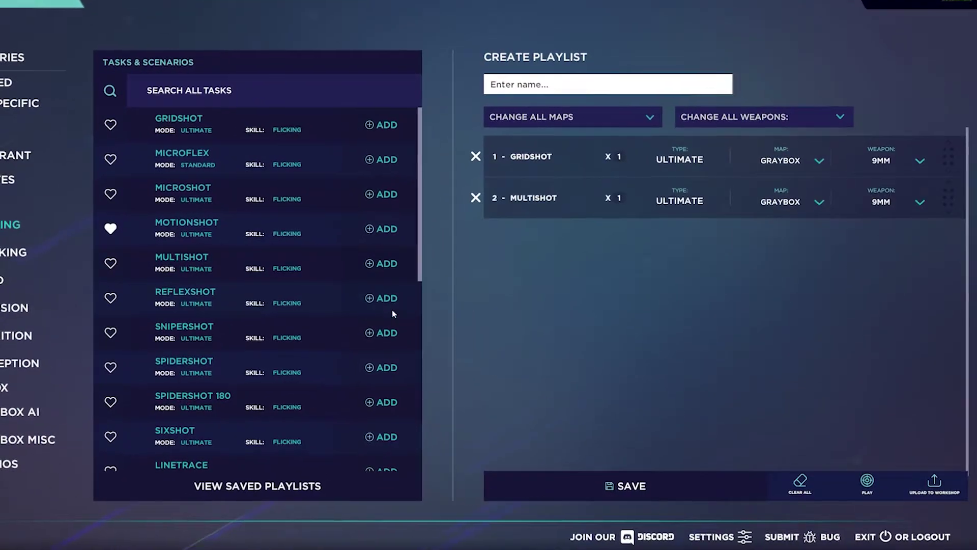
click(416, 368)
click(56, 319)
click(416, 278)
click(343, 316)
click(347, 353)
Set the first task's map to Facility and switch Arctrack's weapon to the Shadow.
click(813, 131)
click(763, 168)
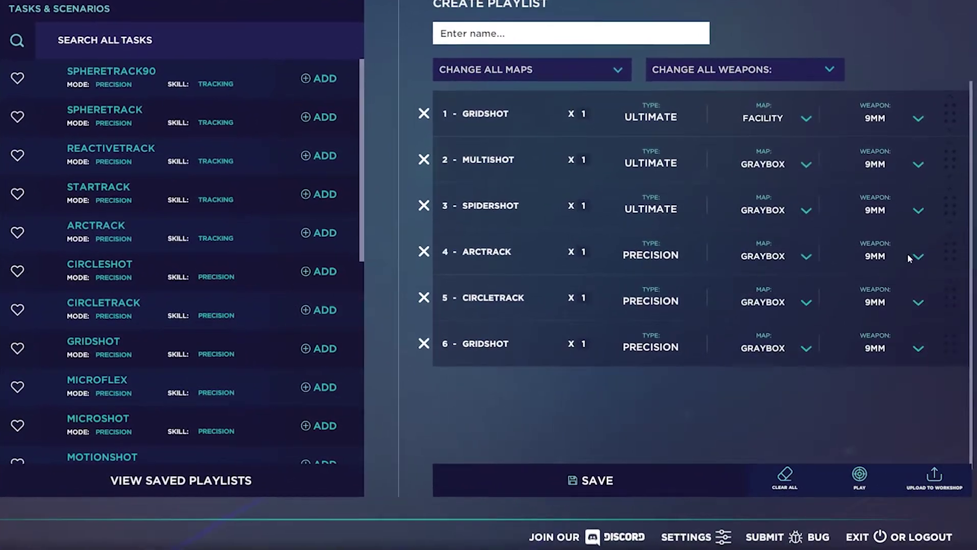
click(920, 263)
click(865, 331)
Confirm the Facility map on the first task and equip Multishot with the MP5.
click(920, 175)
scroll(895, 229, up, 5)
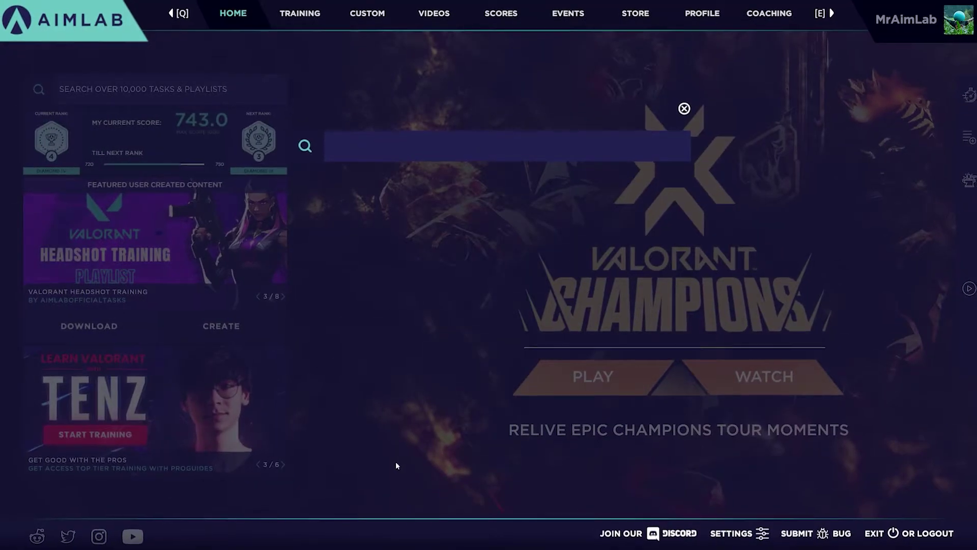
text(cod)
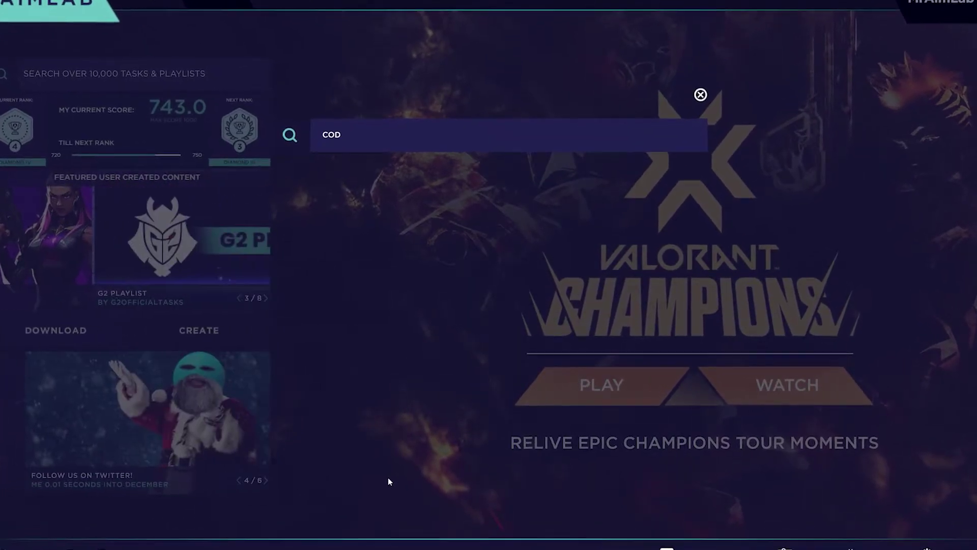
drag(429, 398, 425, 54)
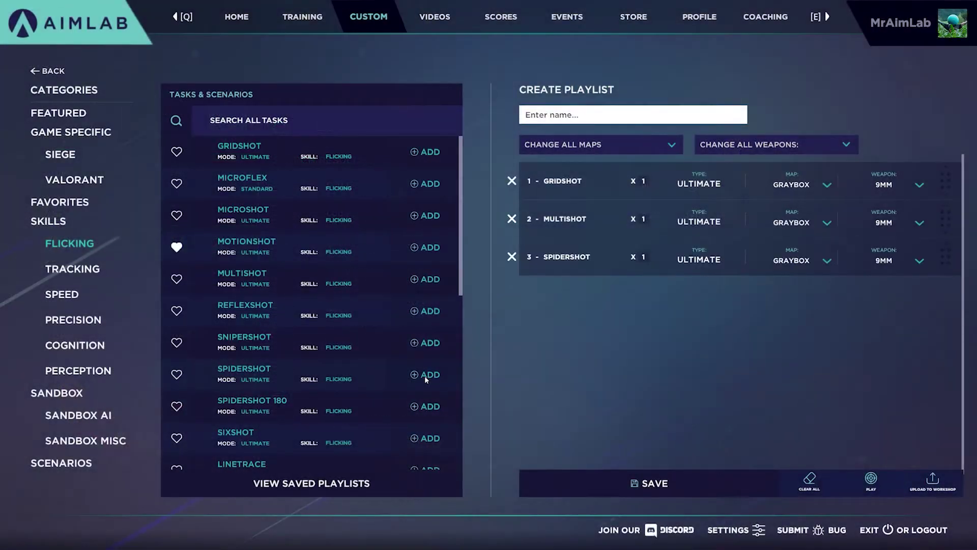
click(77, 320)
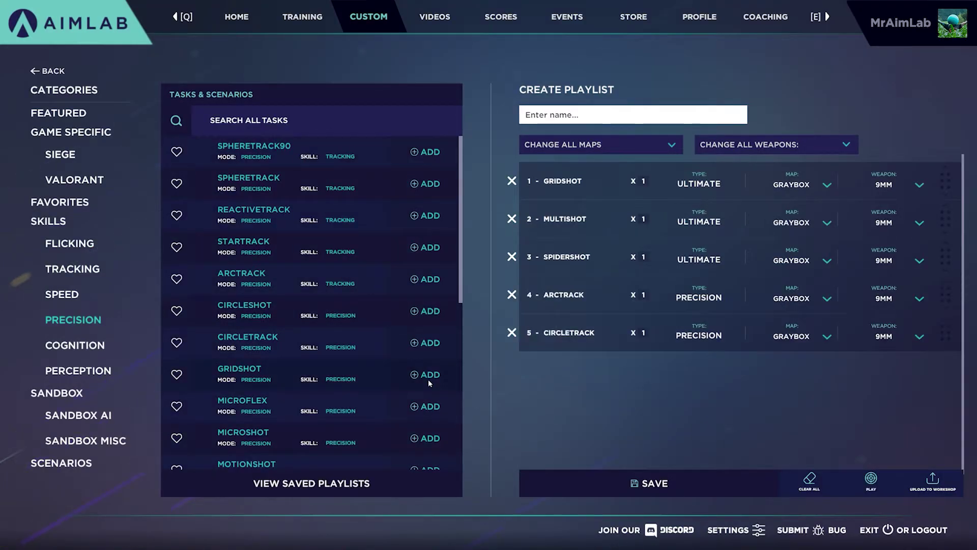
click(807, 262)
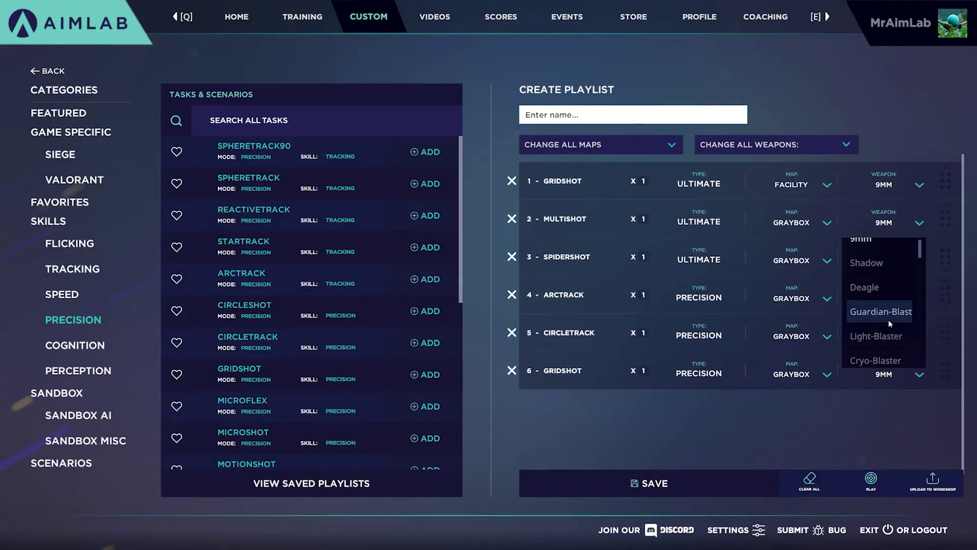
scroll(888, 322, down, 5)
click(878, 275)
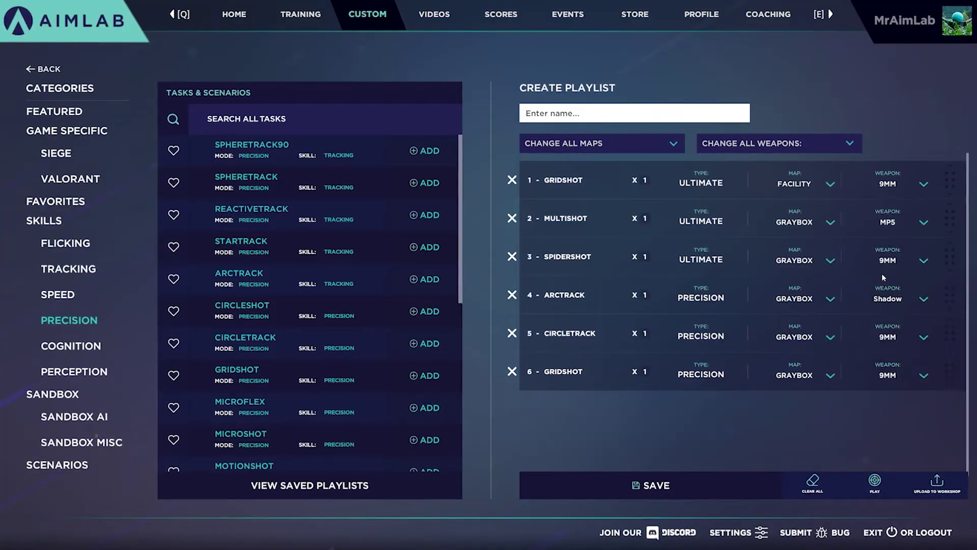